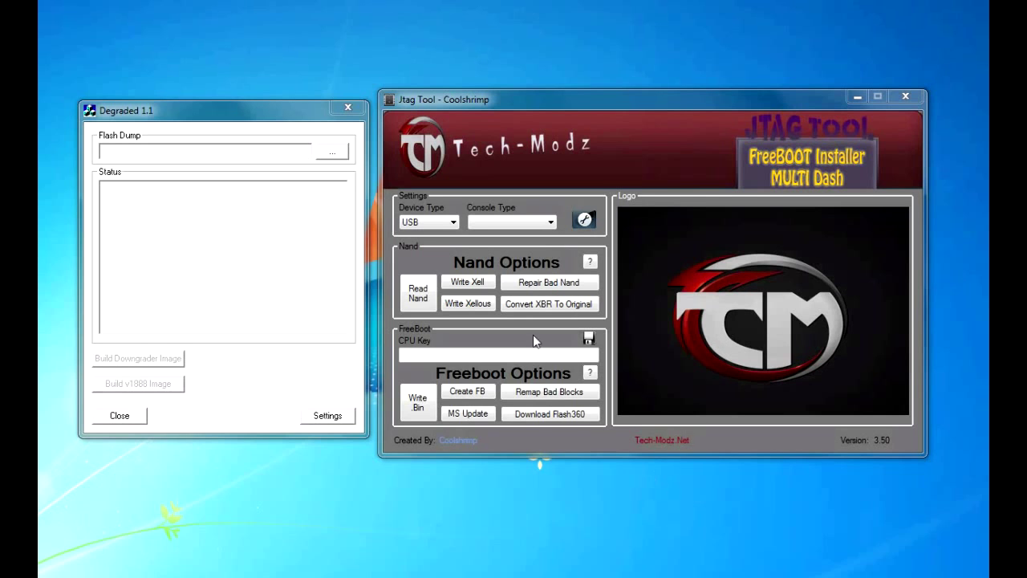
Set the device type to USB and the console type to Falcon, and read the console's NAND.
left_click(453, 222)
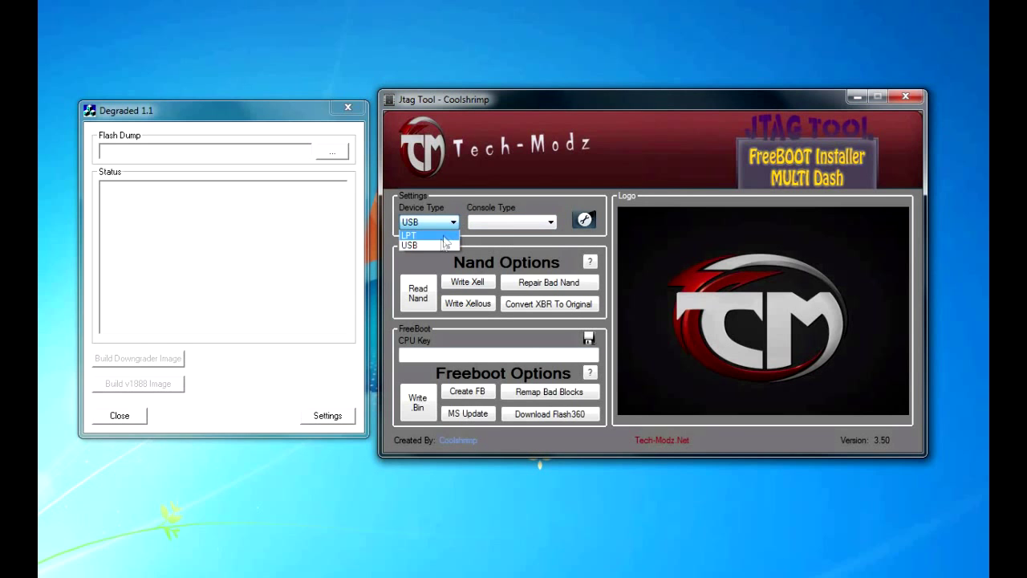
left_click(451, 244)
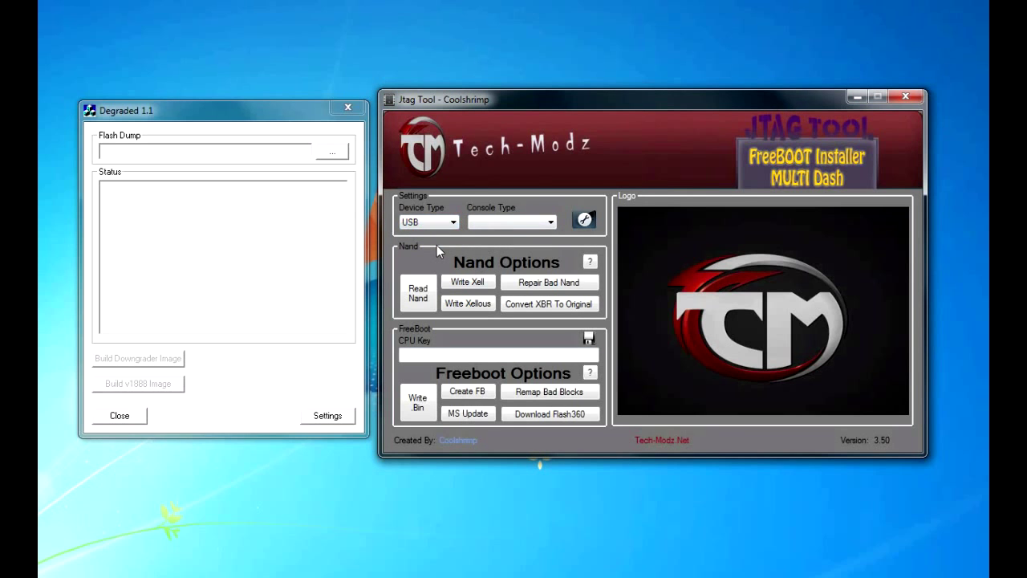
left_click(522, 222)
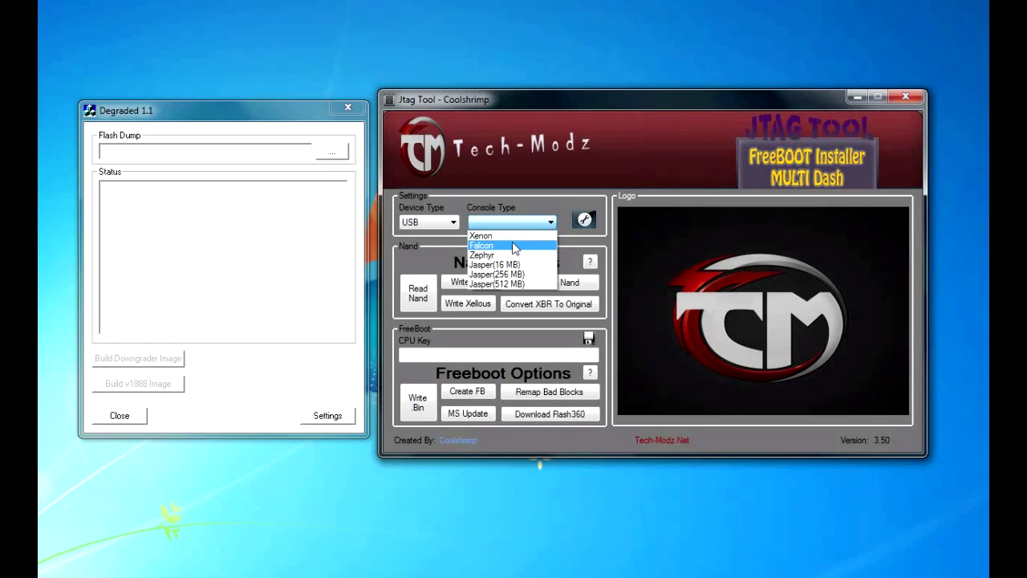
left_click(515, 245)
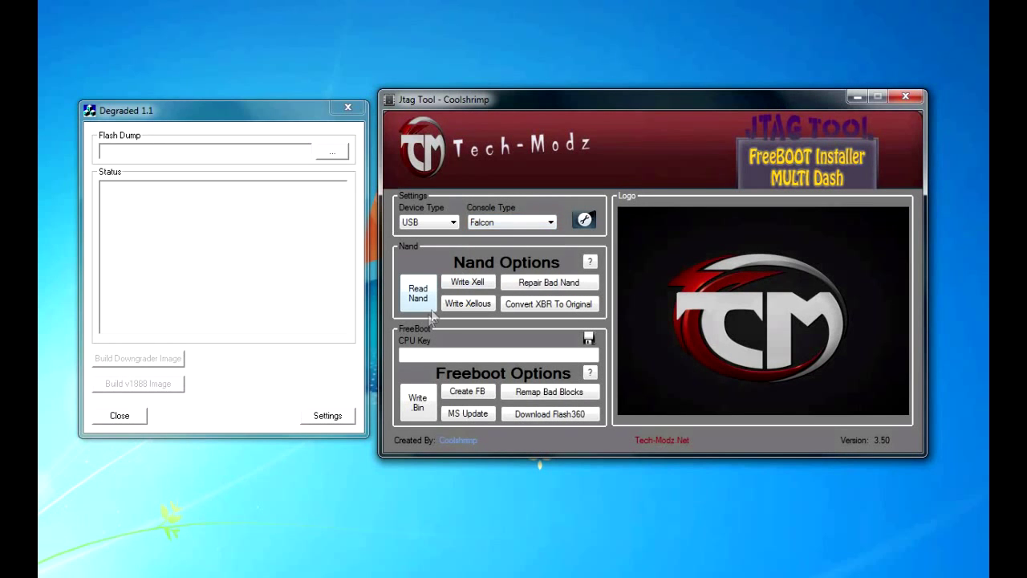
left_click(418, 293)
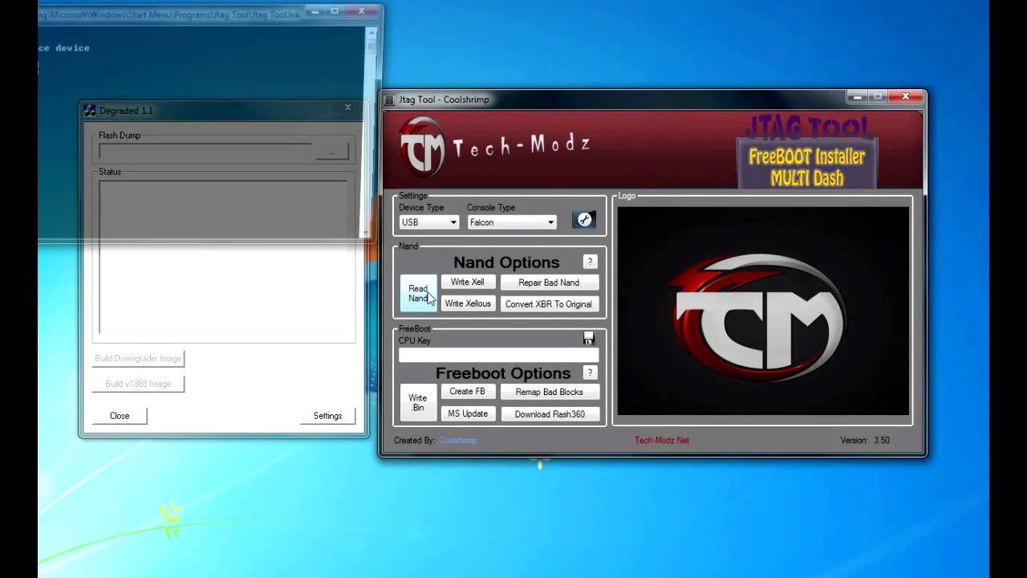
left_click_drag(225, 7, 619, 149)
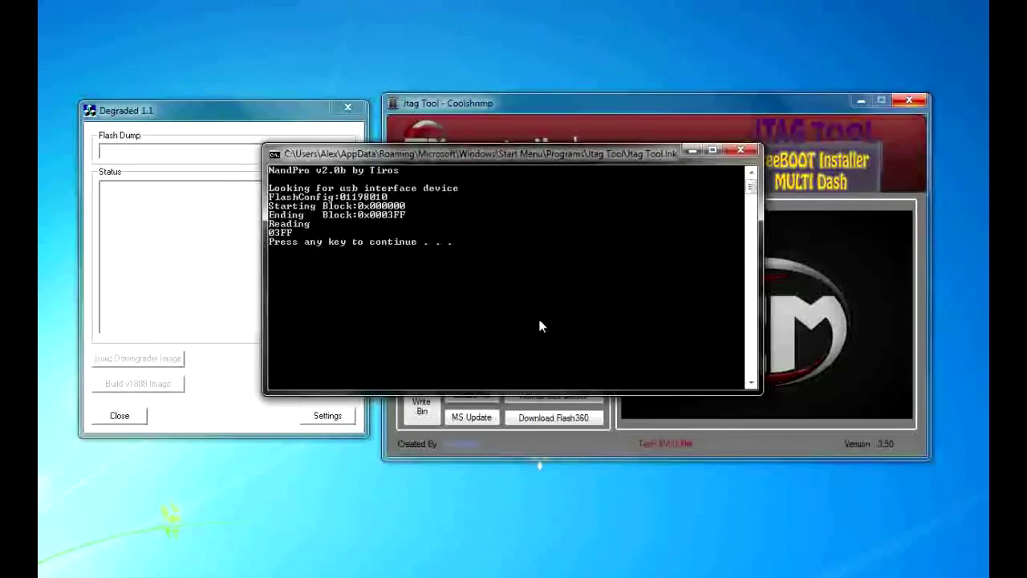
Save the finished NAND dump as Nand6.bin in the console's existing NAND folder.
key("Return")
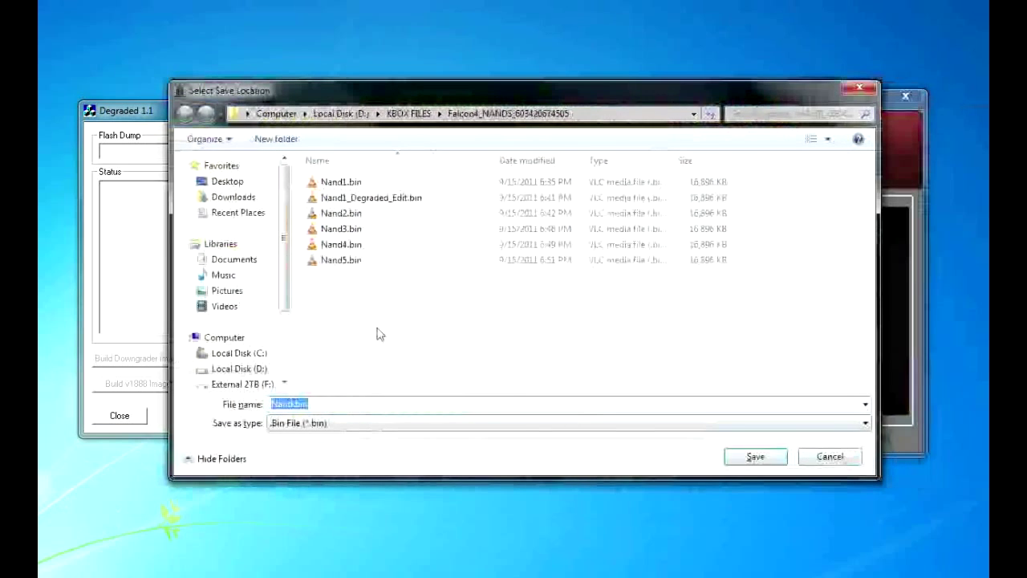
left_click(296, 403)
key("BackSpace")
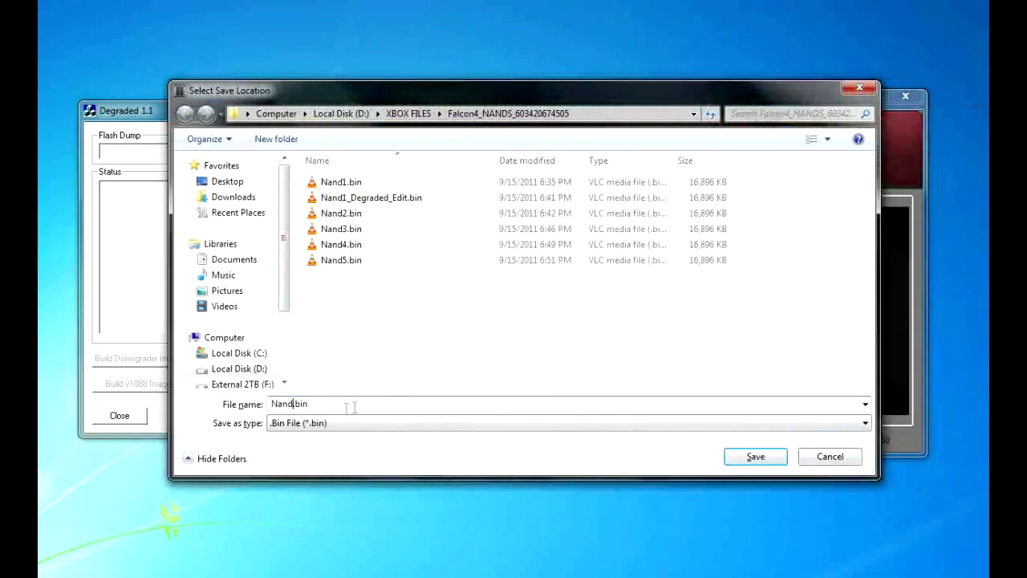
type("6")
left_click(765, 462)
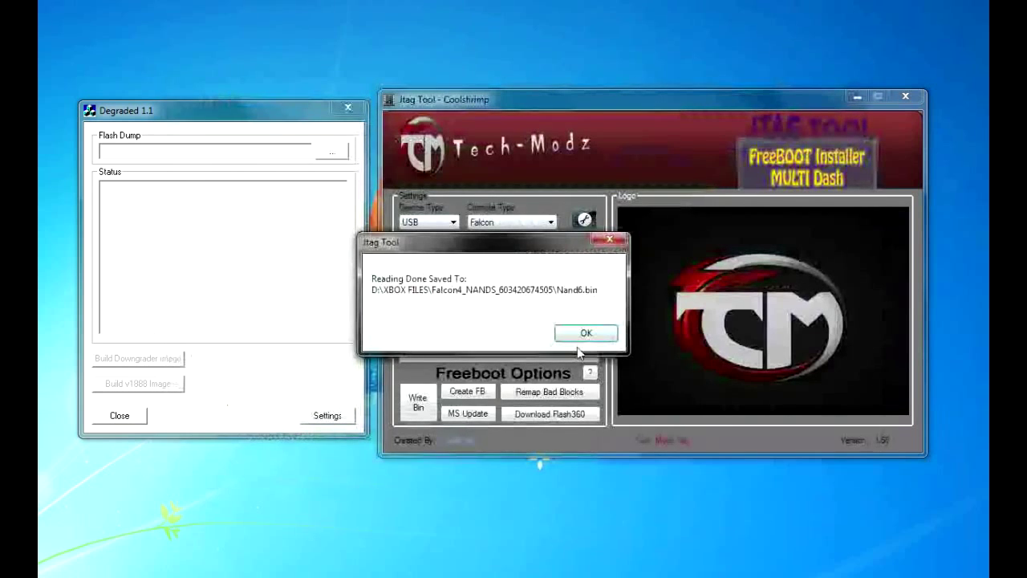
left_click(585, 334)
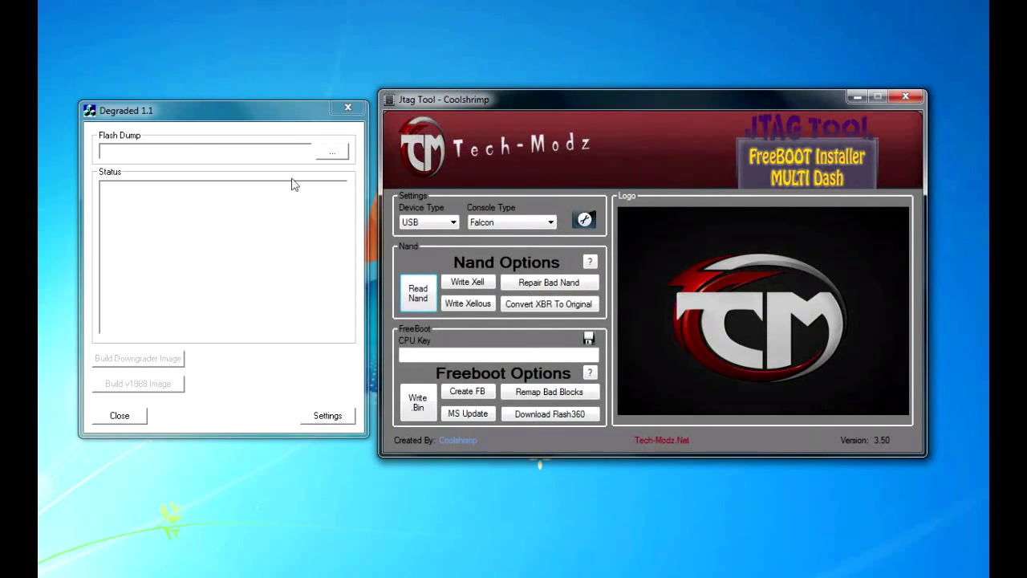
Browse for a flash dump in Degraded and duplicate Nand1.bin within the same folder.
left_click(222, 126)
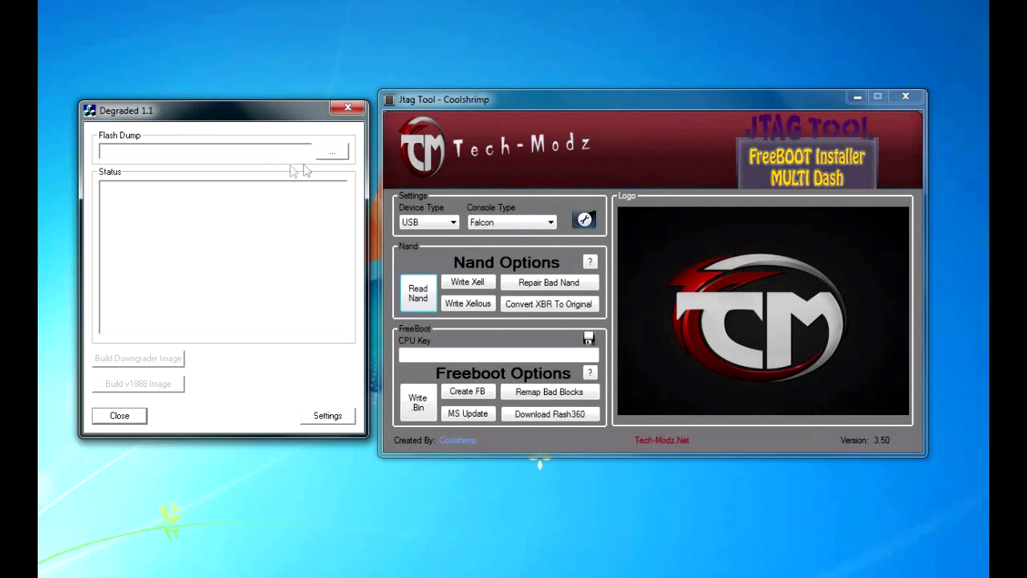
left_click(335, 155)
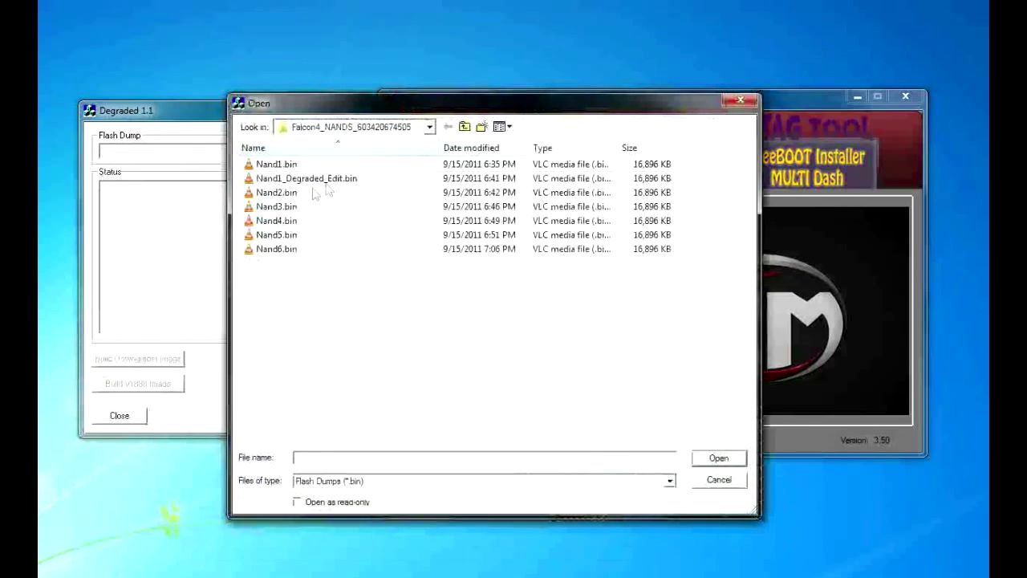
left_click(280, 165)
right_click(285, 165)
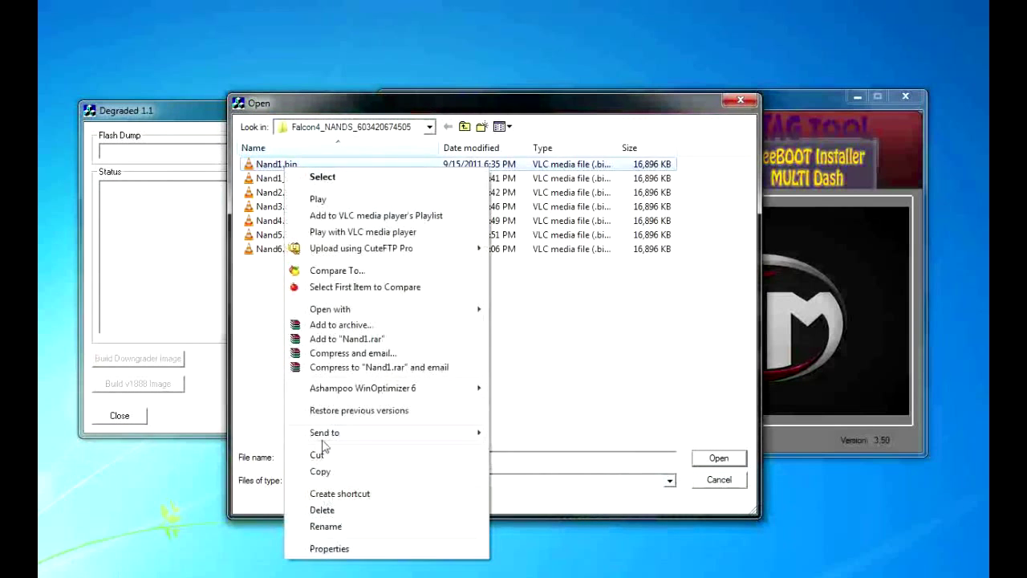
left_click(328, 472)
right_click(332, 275)
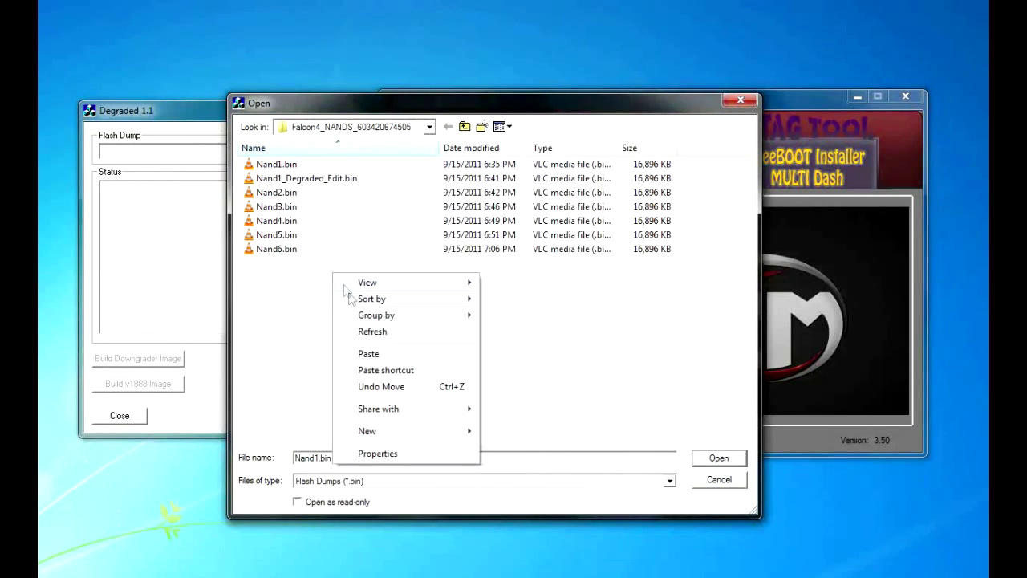
left_click(368, 354)
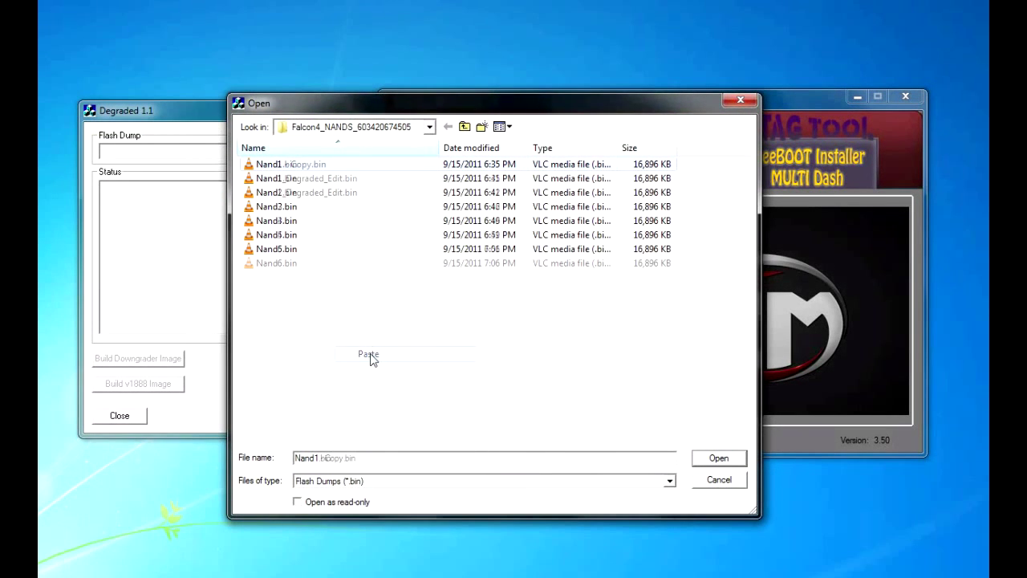
Rename the copy of Nand1.bin as Nand1_Degraded2.bin.
right_click(294, 164)
left_click(336, 524)
key("Right")
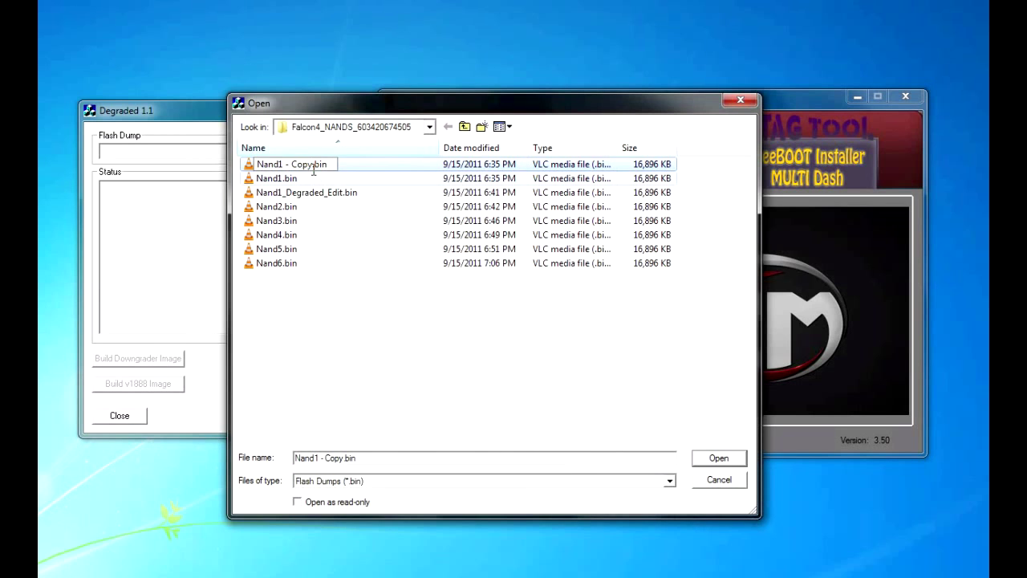
key("BackSpace")
key("BackSpace")
key("BackSpace")
key("BackSpace")
key("BackSpace")
key("BackSpace")
key("BackSpace")
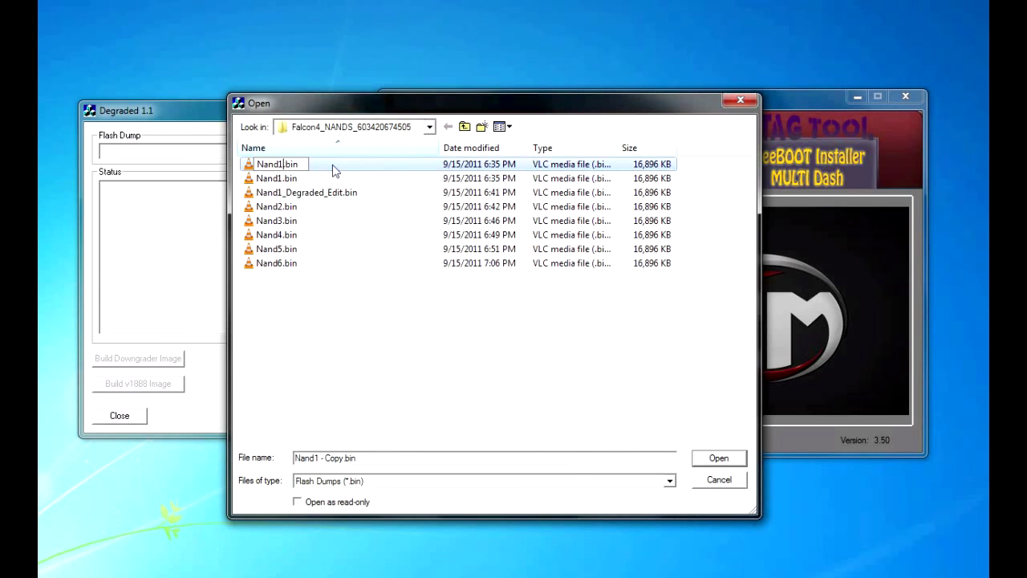
type("_Degraded2")
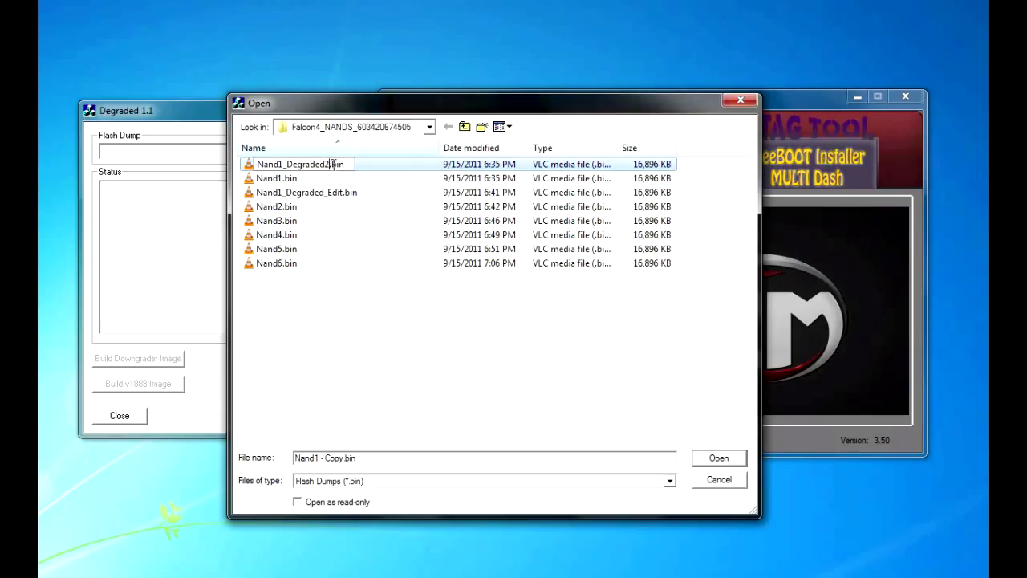
key("Return")
Open Nand1_Degraded2.bin in HxD Hex Editor.
right_click(348, 193)
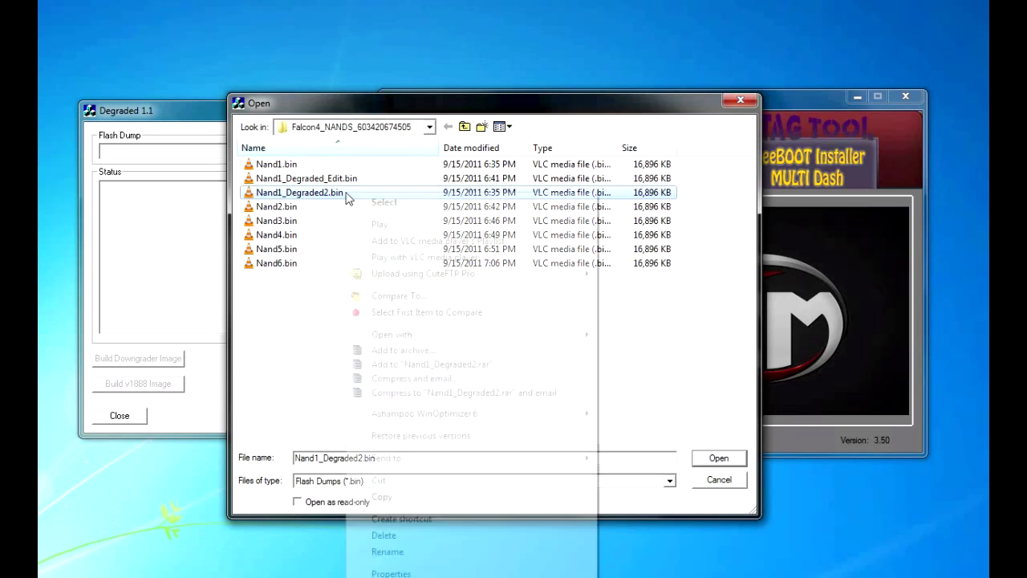
mouse_move(416, 337)
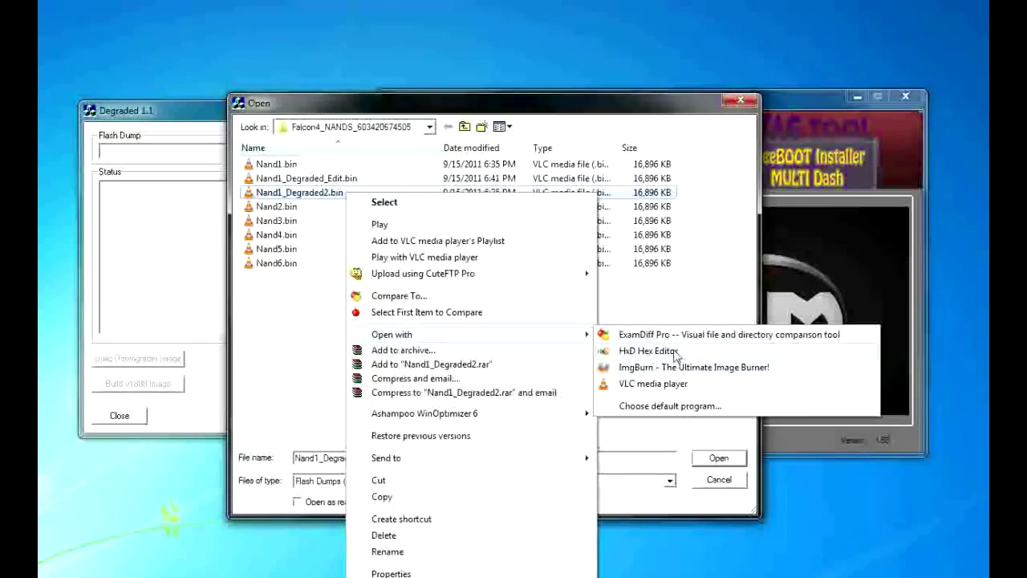
left_click(647, 351)
left_click_drag(486, 33, 607, 107)
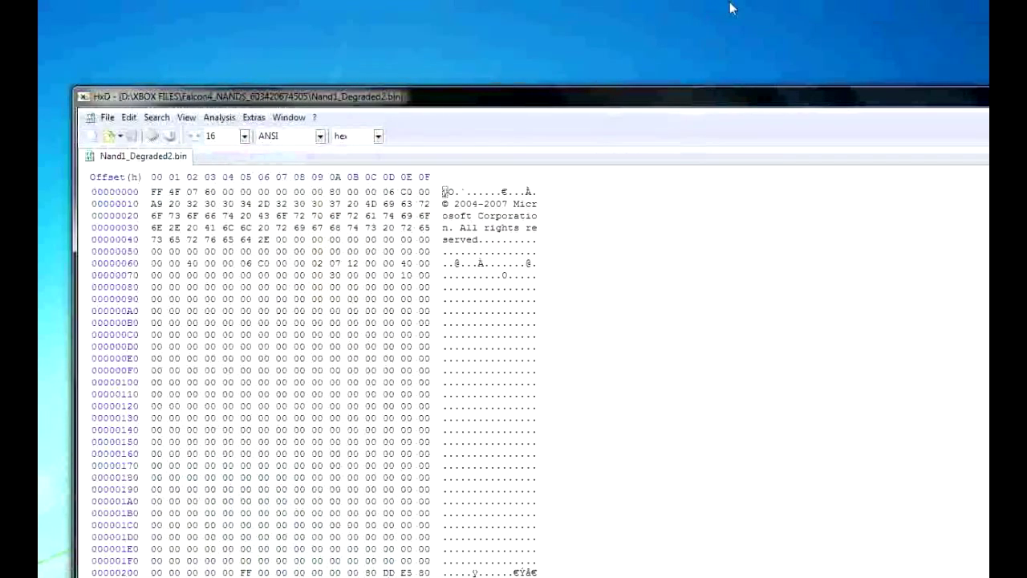
Change the copyright range in the file header to 2004-2005, save the file and close HxD.
left_click(507, 204)
key("BackSpace")
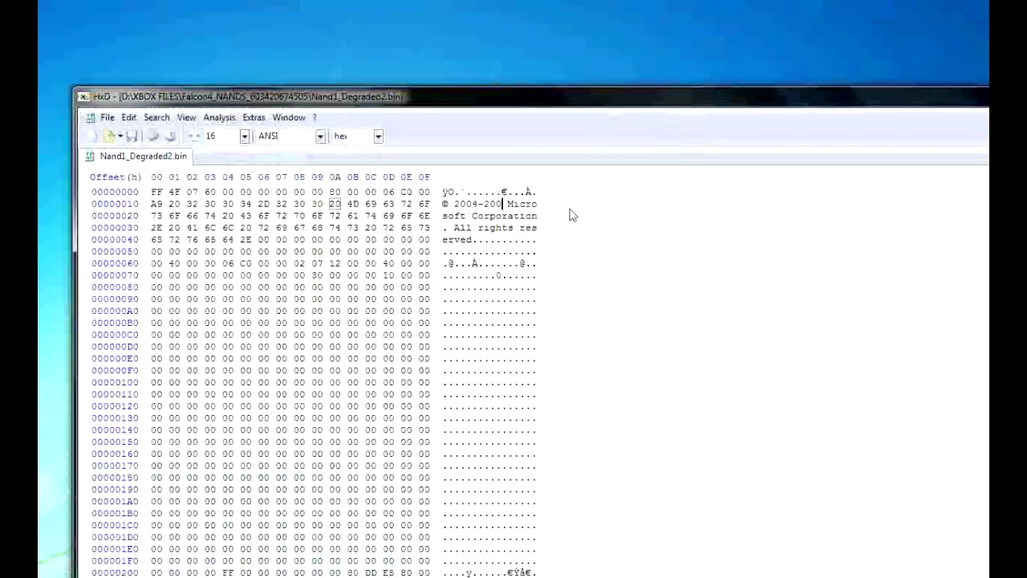
type("5")
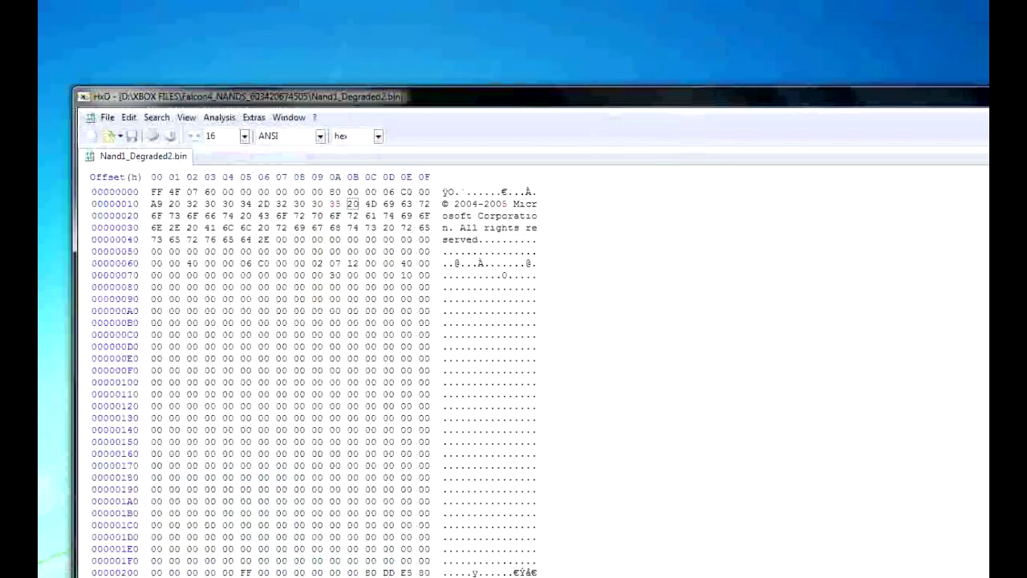
key("alt+F4")
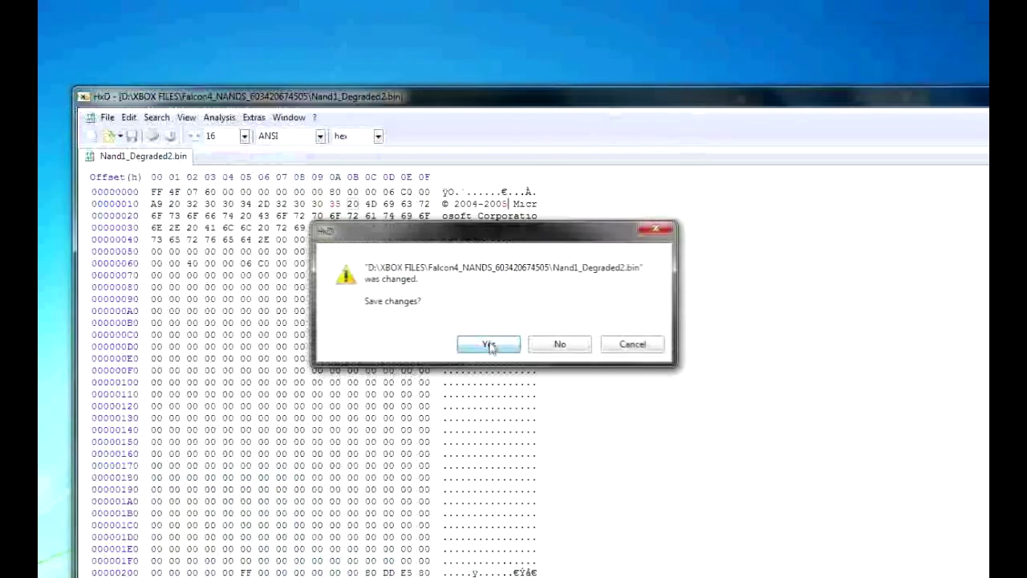
left_click(489, 344)
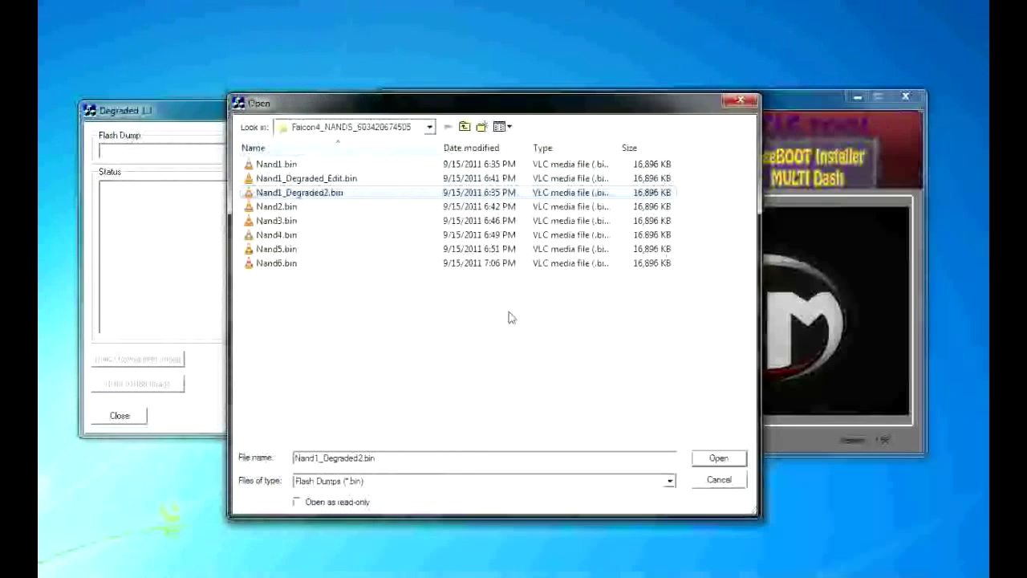
Load Nand1_Degraded2.bin as the flash dump in Degraded to read its versions, and try loading the unedited Nand2.bin as well.
double_click(333, 194)
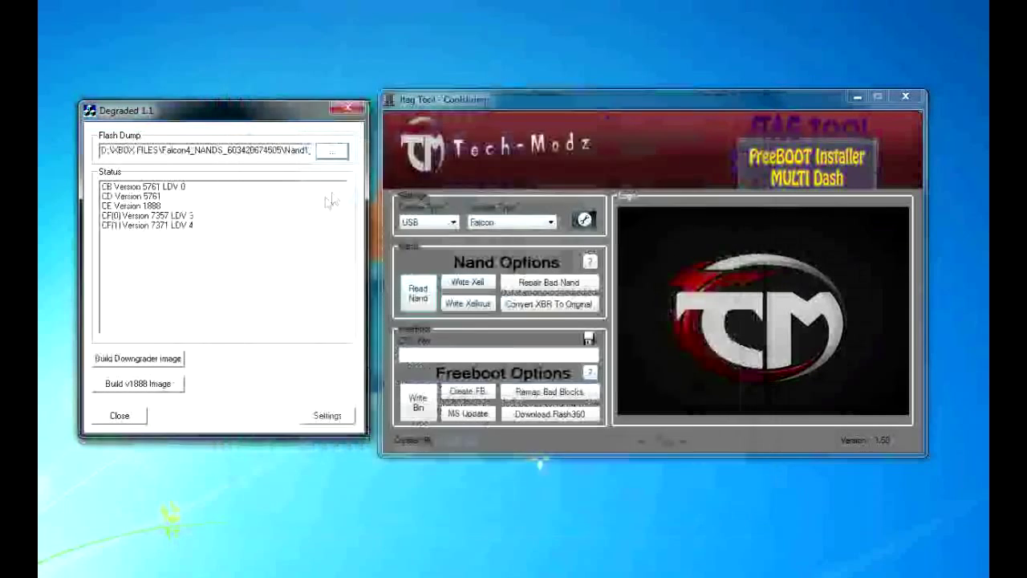
left_click(331, 152)
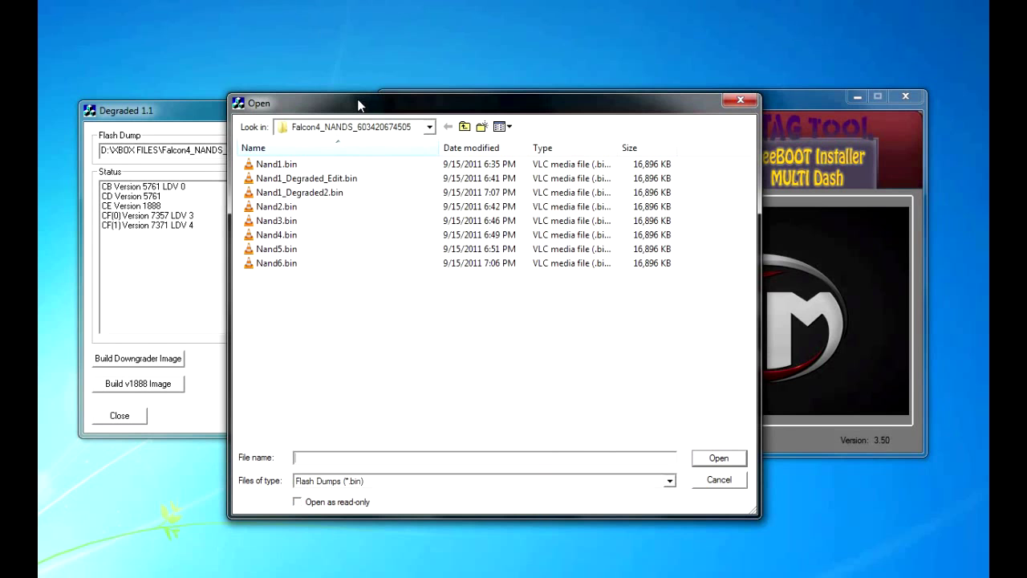
double_click(282, 207)
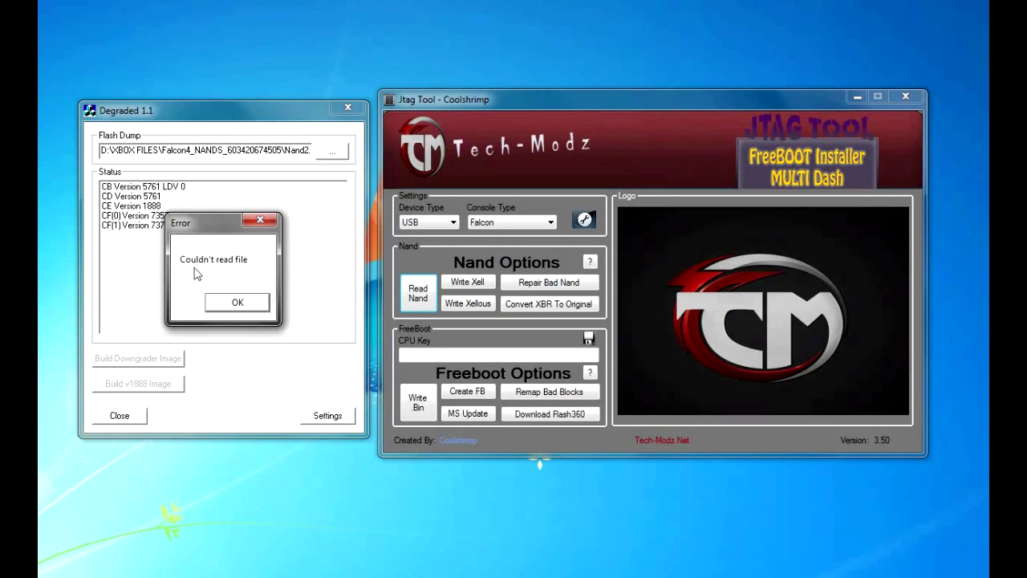
left_click(239, 303)
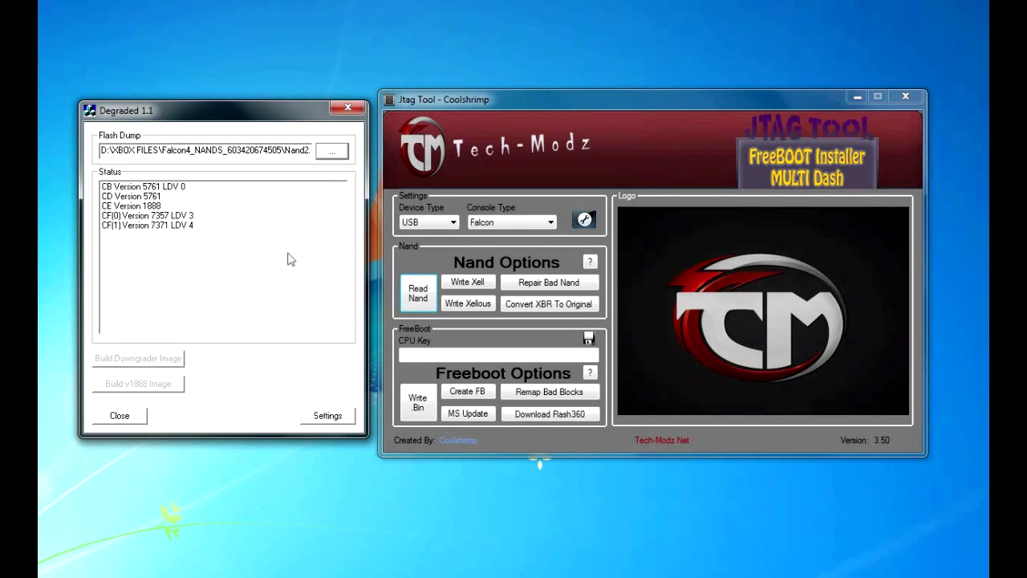
Close Degraded, move the Jtag Tool window to the middle of the desktop and activate its CPU Key field.
left_click(348, 111)
left_click_drag(476, 104, 300, 114)
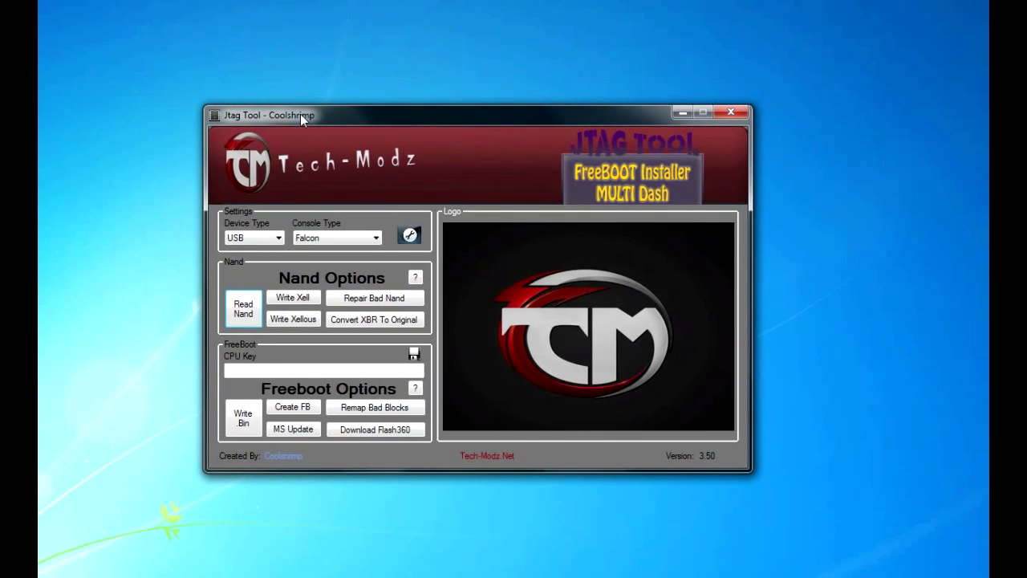
left_click(329, 371)
left_click(329, 372)
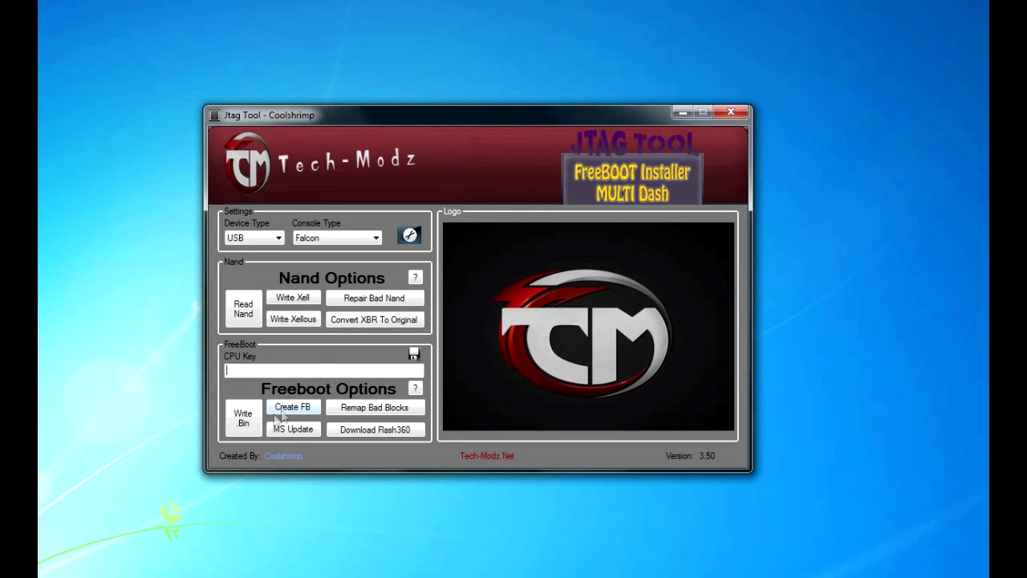
left_click(318, 370)
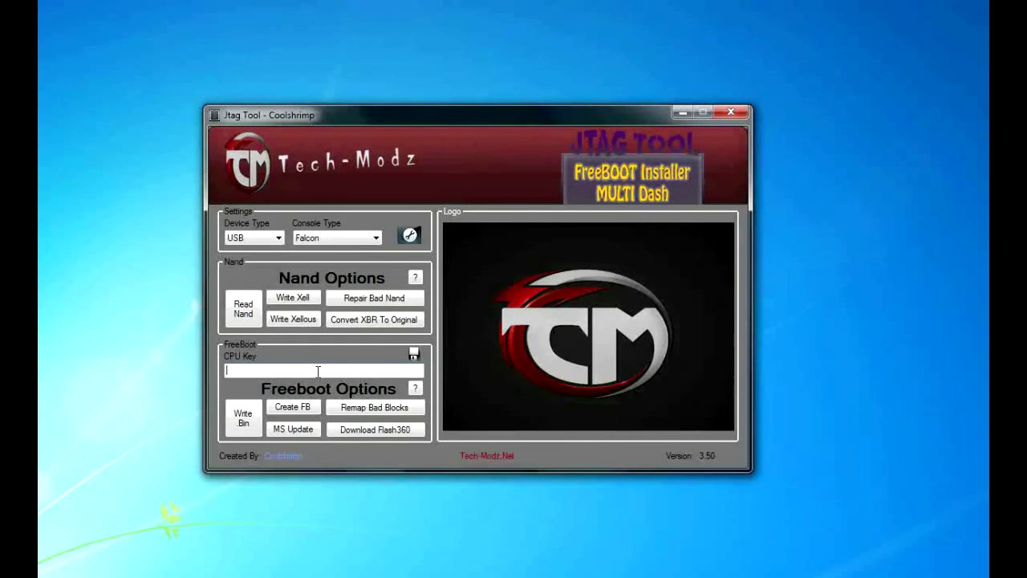